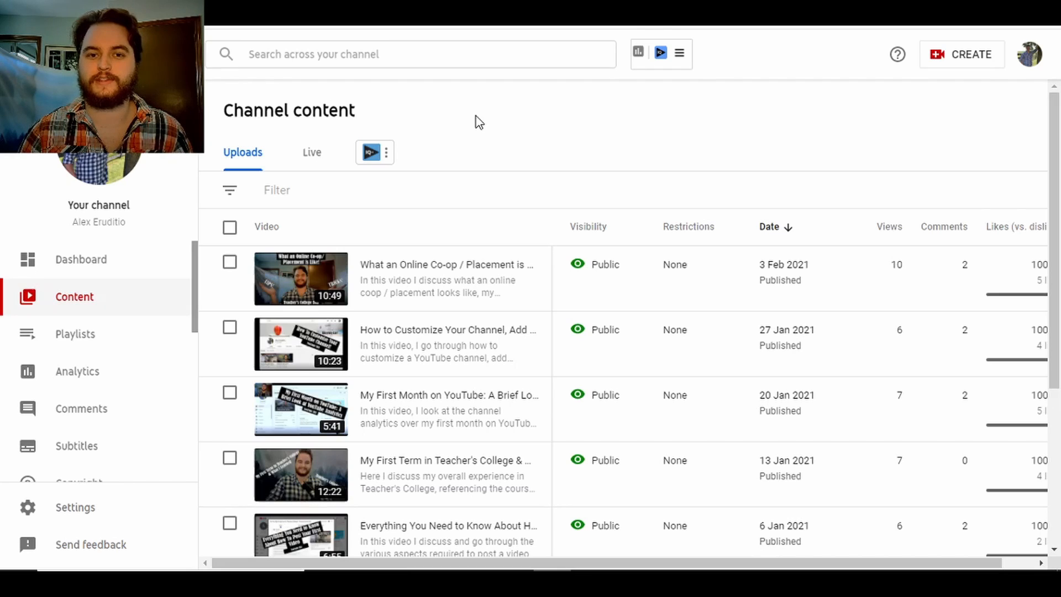
Open the cards editor for the video "How to Customize Your Channel, Add Playlists, Etc." from the channel content list.
{"action": "mouse_move", "coordinate": [436, 341]}
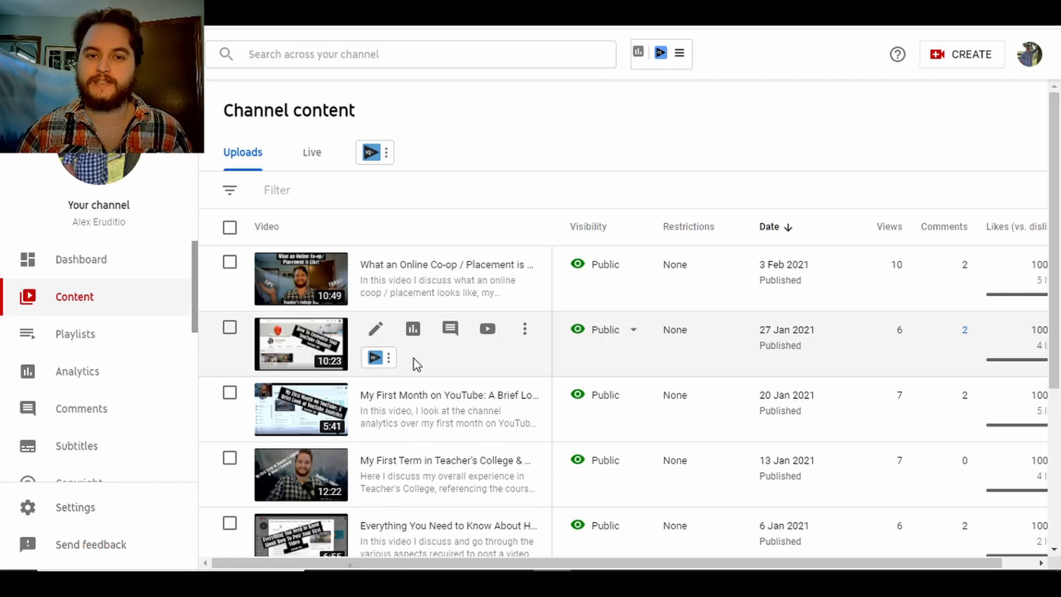
{"action": "left_click", "coordinate": [375, 331]}
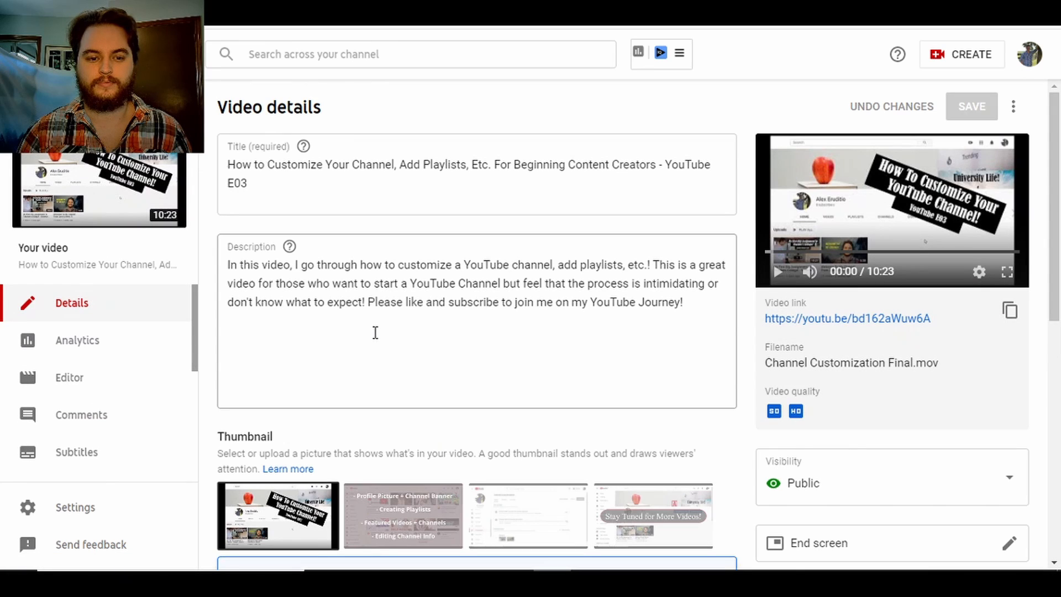
{"action": "scroll", "coordinate": [514, 230], "scroll_direction": "down", "scroll_amount": 5}
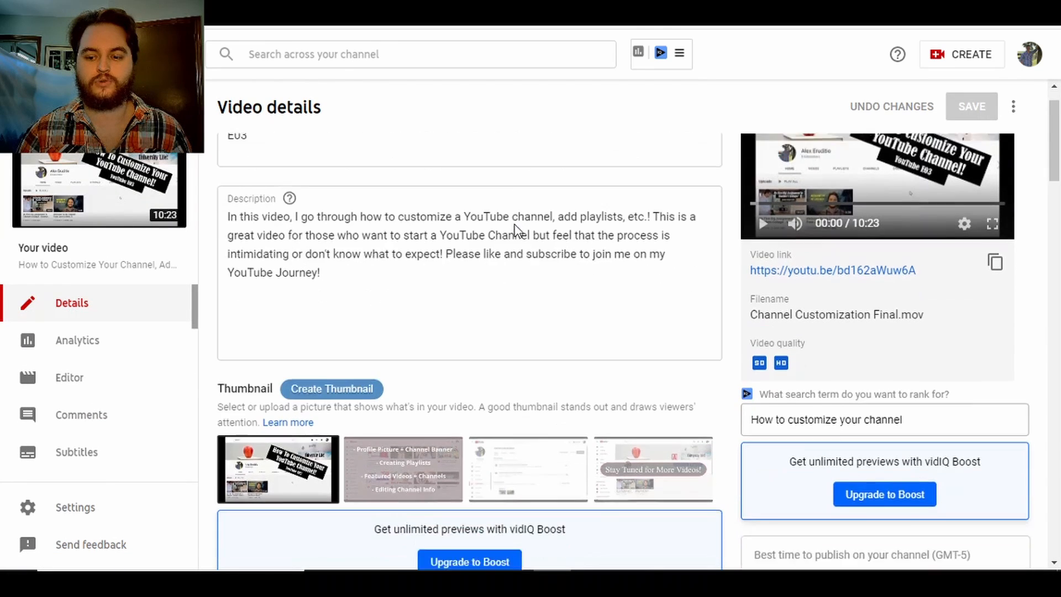
{"action": "scroll", "coordinate": [514, 230], "scroll_direction": "down", "scroll_amount": 5}
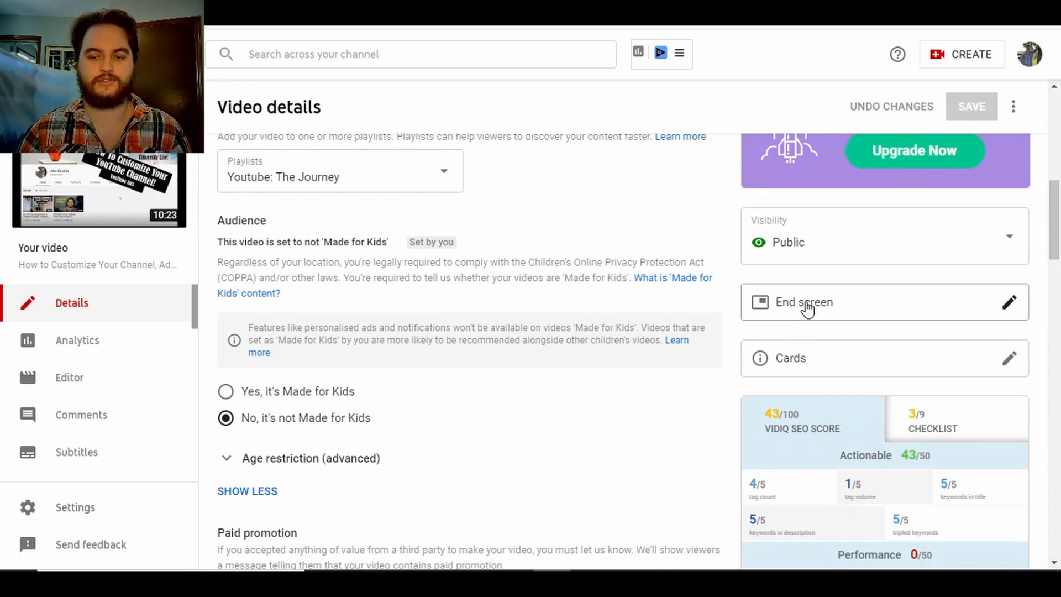
{"action": "left_click", "coordinate": [832, 361]}
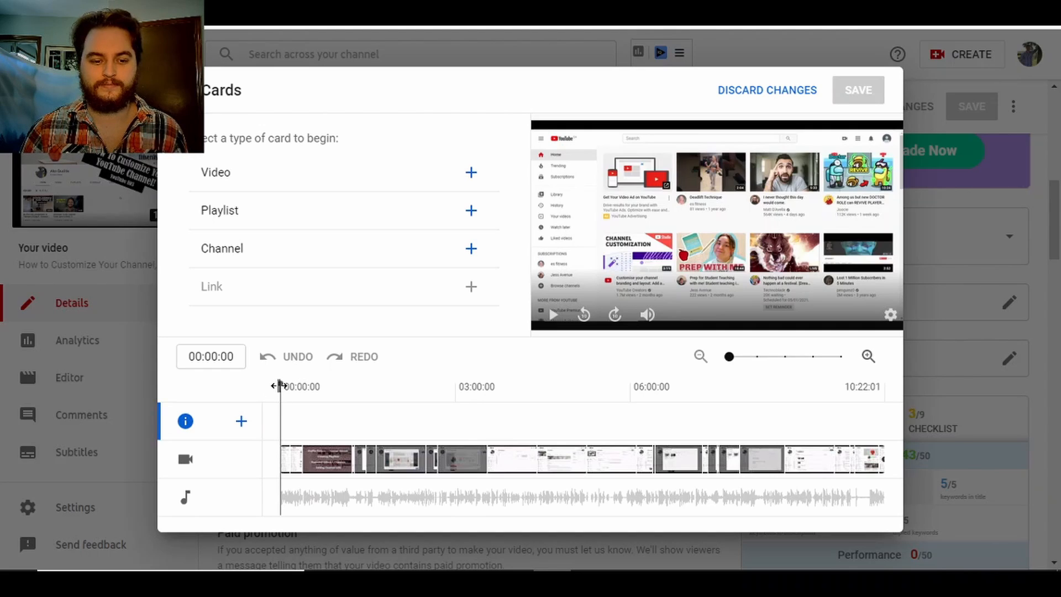
Add a video card at 04:02:08 linking to "My First Big Assignment in Teachers College!" and save the cards.
{"action": "left_click_drag", "start_coordinate": [280, 386], "coordinate": [515, 386]}
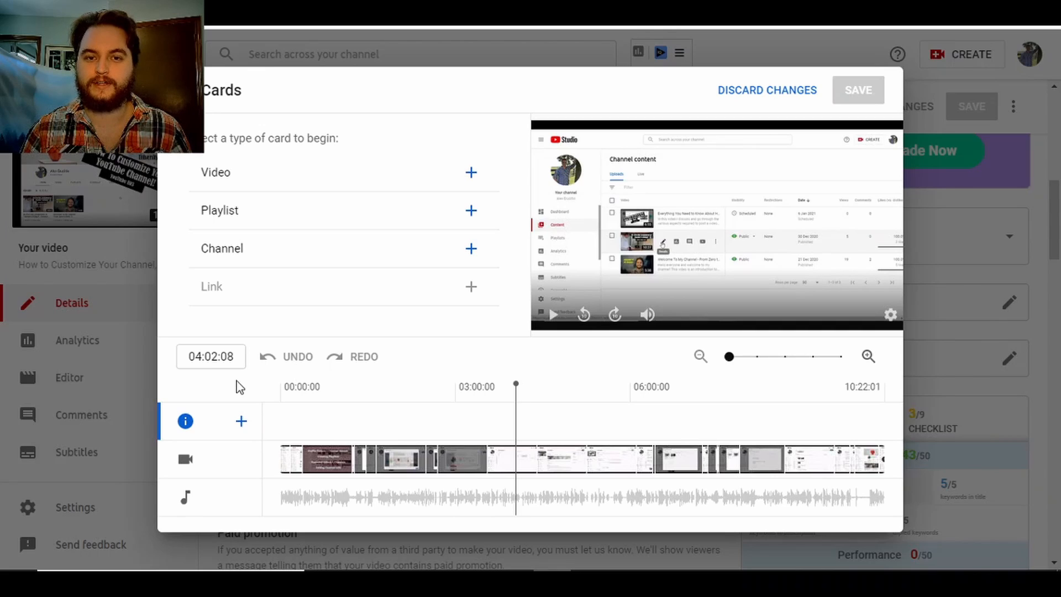
{"action": "left_click", "coordinate": [277, 174]}
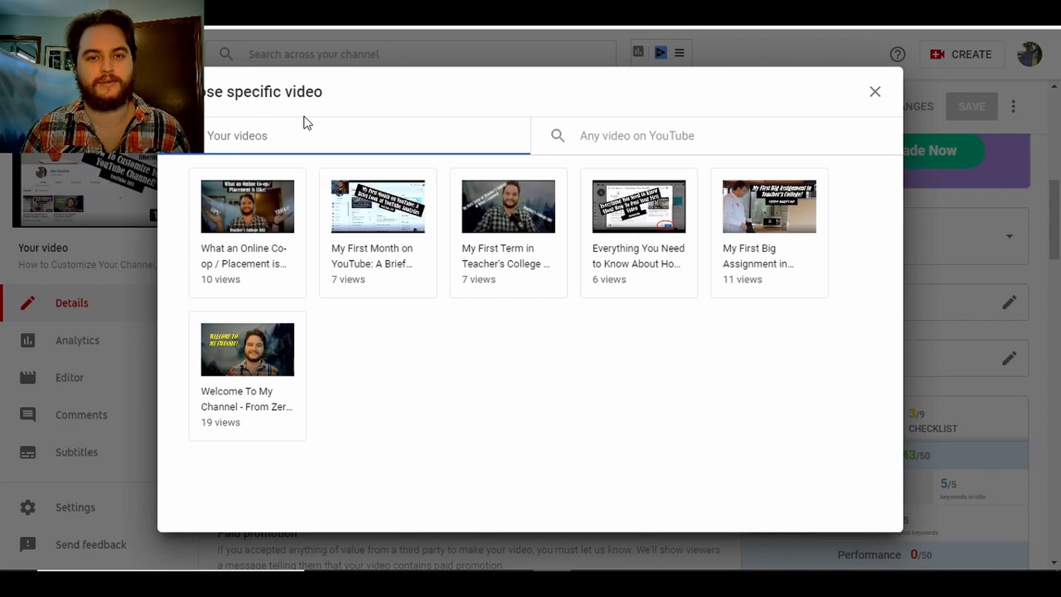
{"action": "left_click", "coordinate": [764, 217]}
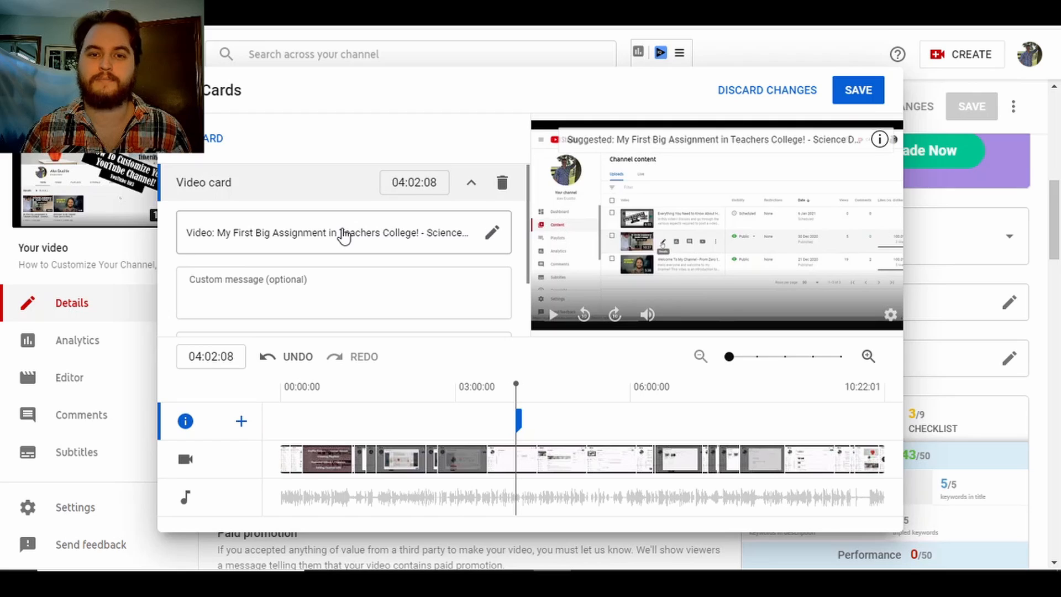
{"action": "scroll", "coordinate": [344, 233], "scroll_direction": "down", "scroll_amount": 2}
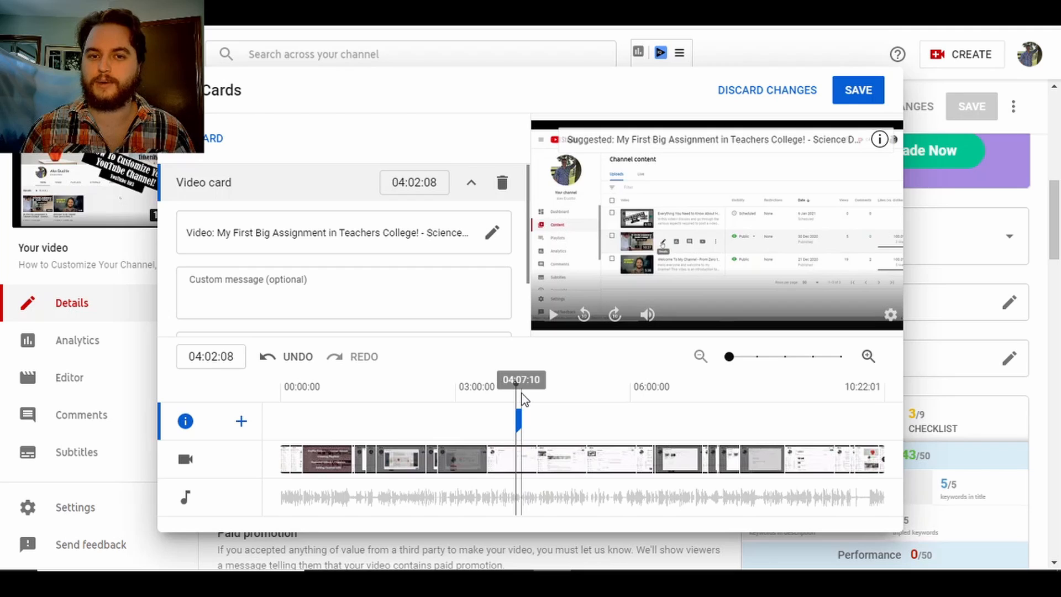
{"action": "left_click", "coordinate": [856, 87]}
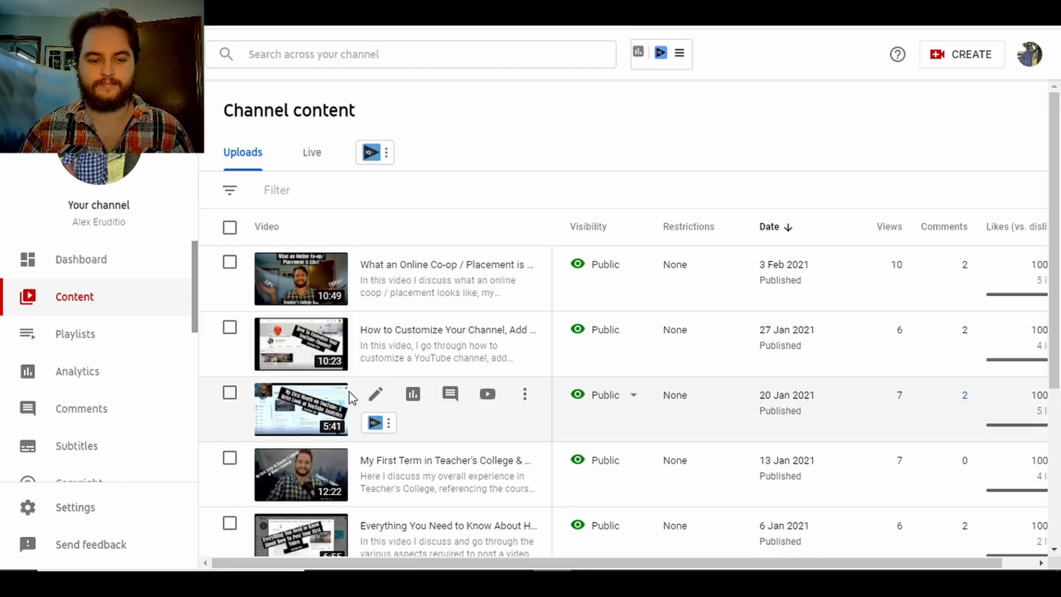
Open the end screen editor for the video "My First Month on YouTube: A Brief Look at YouTube Analytics".
{"action": "left_click", "coordinate": [376, 393]}
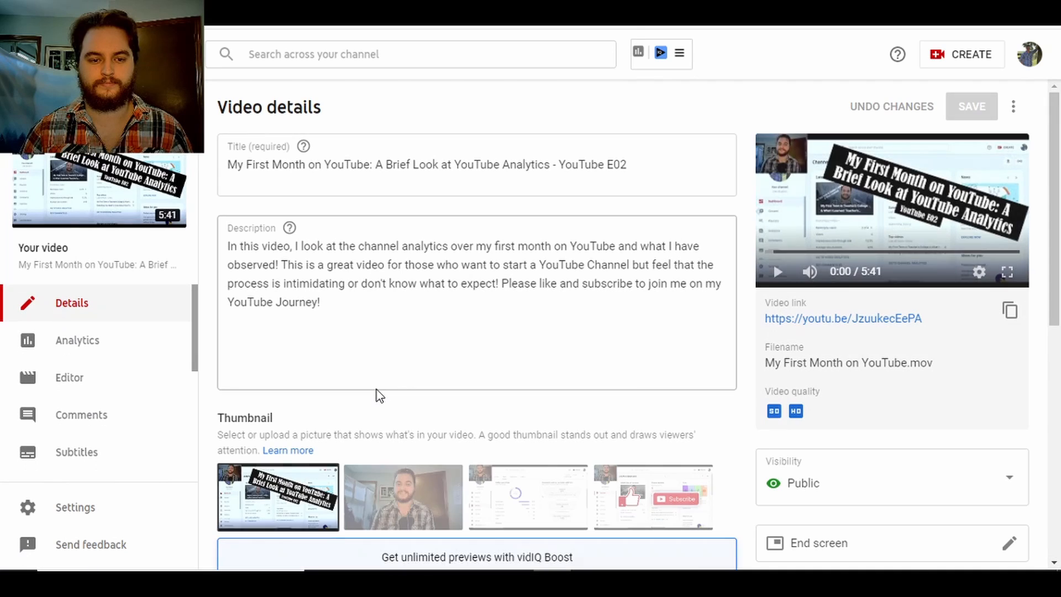
{"action": "scroll", "coordinate": [867, 332], "scroll_direction": "down", "scroll_amount": 2}
{"action": "scroll", "coordinate": [869, 334], "scroll_direction": "down", "scroll_amount": 7}
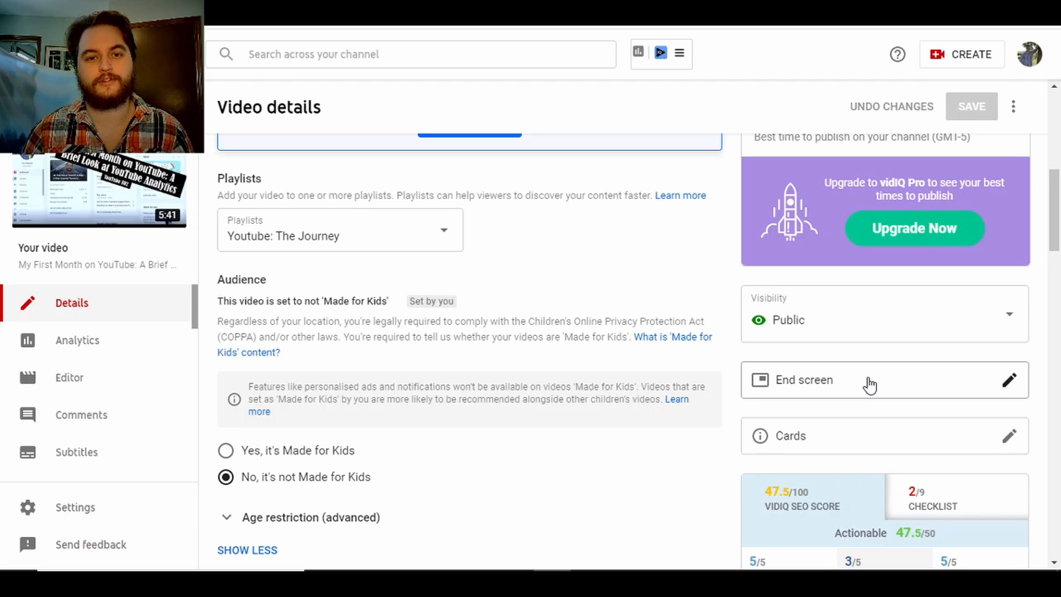
{"action": "left_click", "coordinate": [868, 379]}
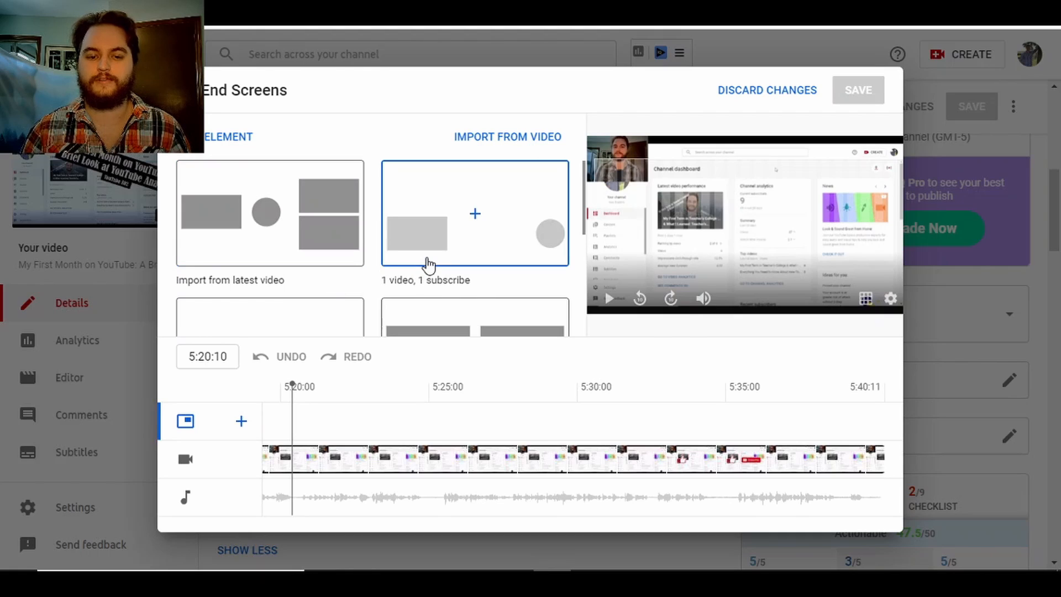
Review the end screen templates and element types, and apply the "1 video, 1 subscribe" template with both elements starting at 5:34:19.
{"action": "scroll", "coordinate": [381, 281], "scroll_direction": "down", "scroll_amount": 3}
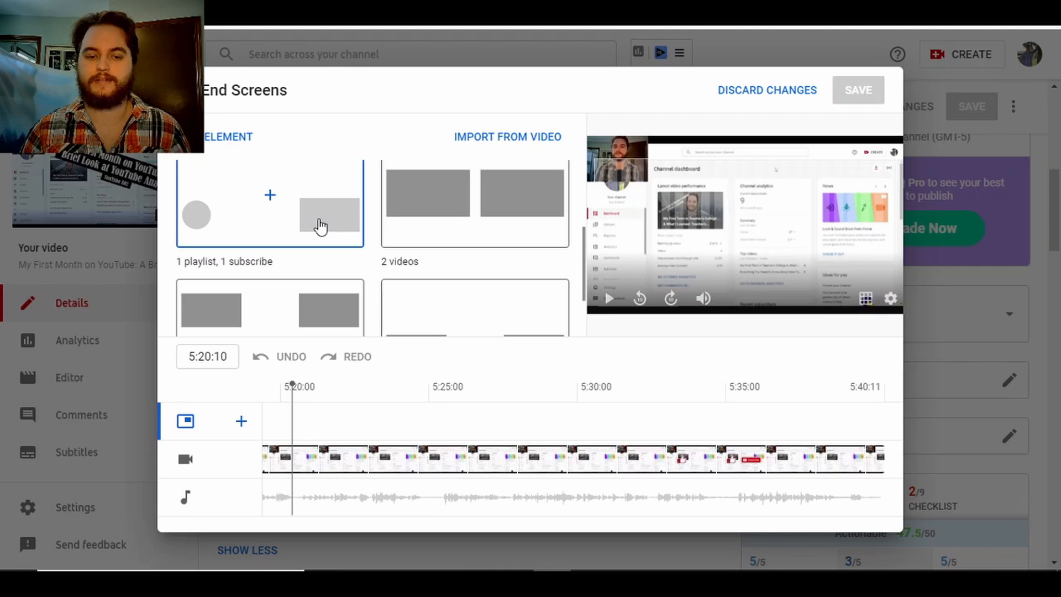
{"action": "scroll", "coordinate": [375, 260], "scroll_direction": "down", "scroll_amount": 2}
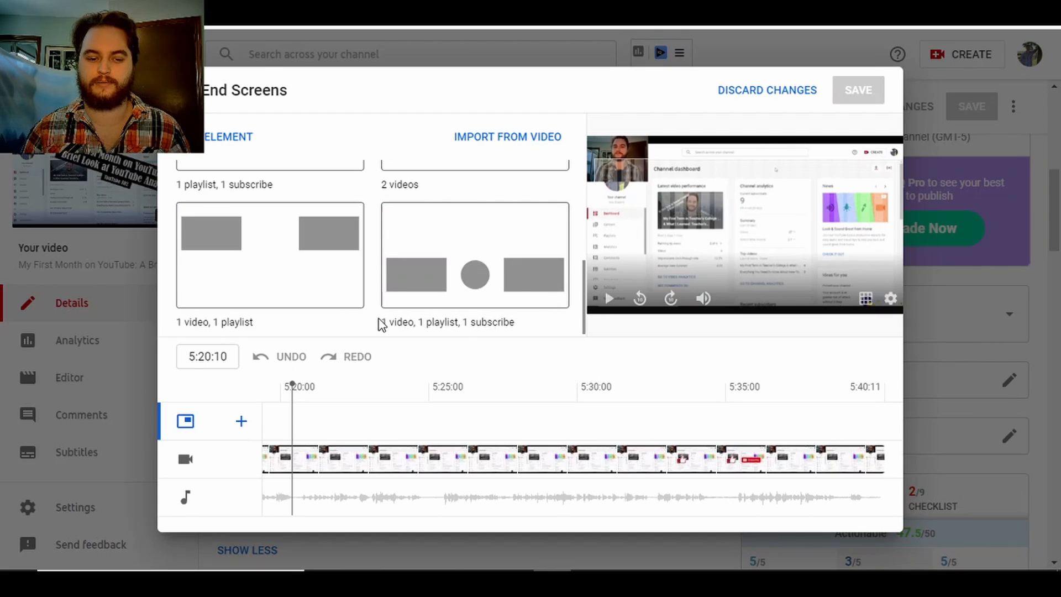
{"action": "scroll", "coordinate": [380, 320], "scroll_direction": "up", "scroll_amount": 3}
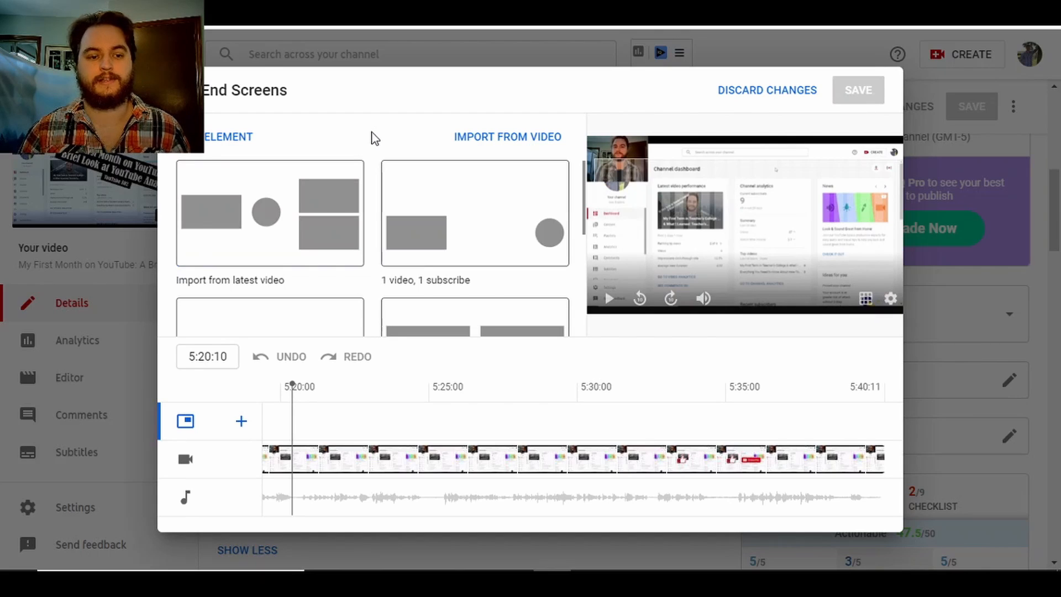
{"action": "left_click", "coordinate": [238, 139]}
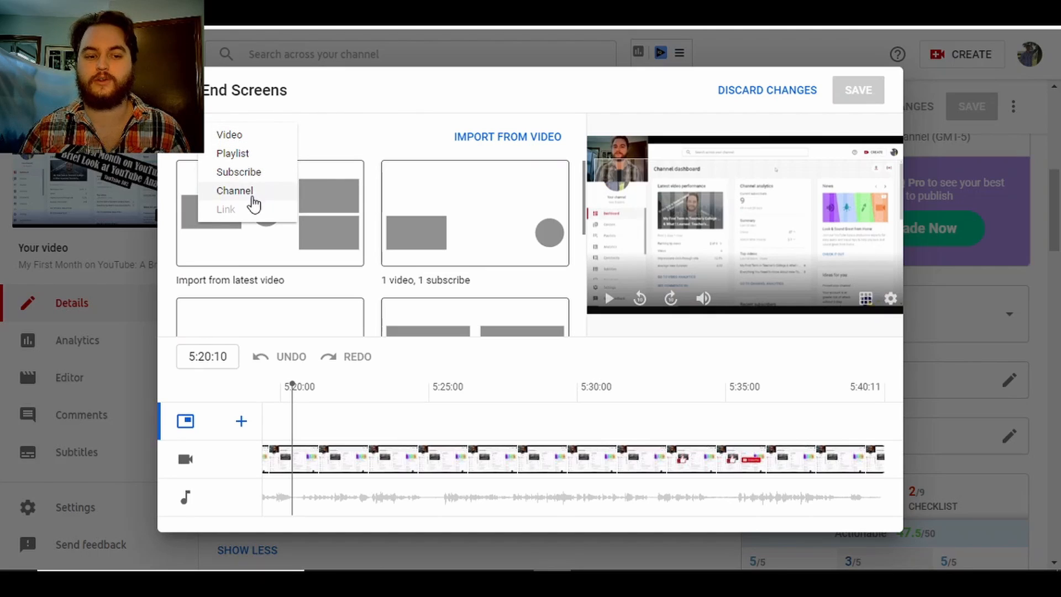
{"action": "mouse_move", "coordinate": [240, 213]}
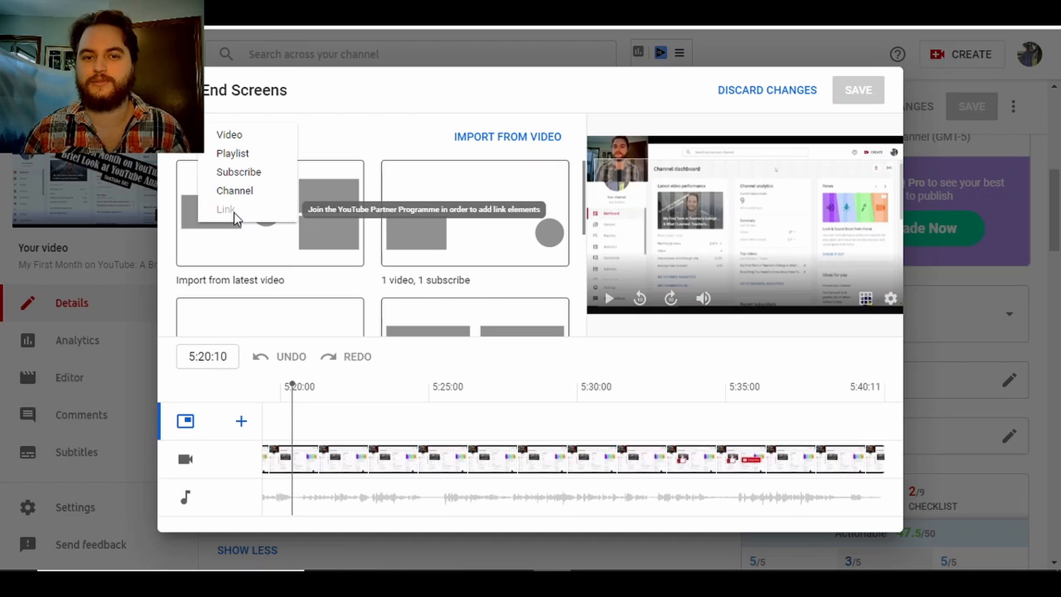
{"action": "left_click", "coordinate": [333, 136]}
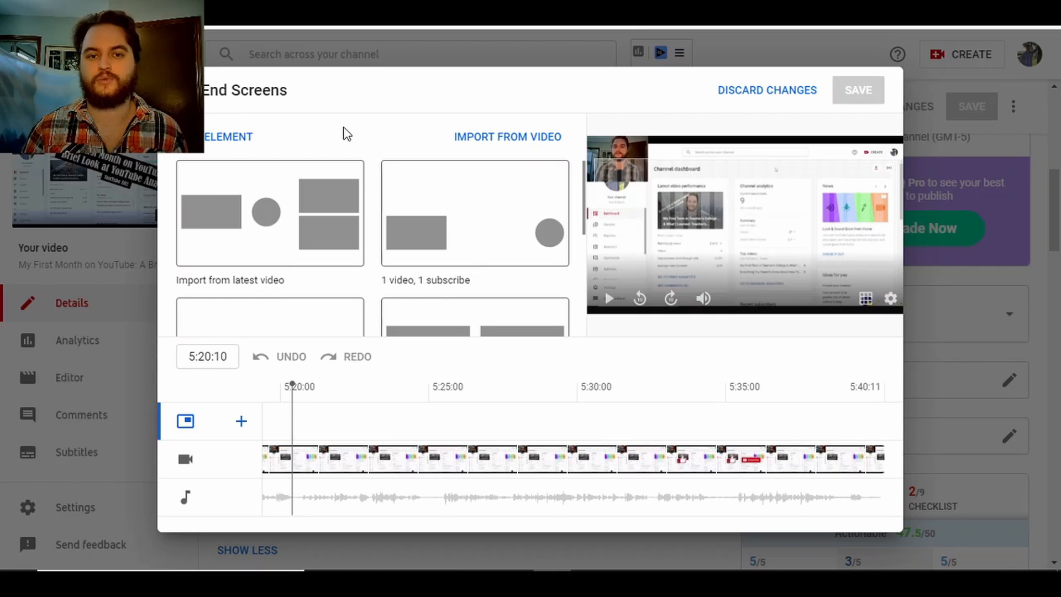
{"action": "left_click", "coordinate": [447, 224]}
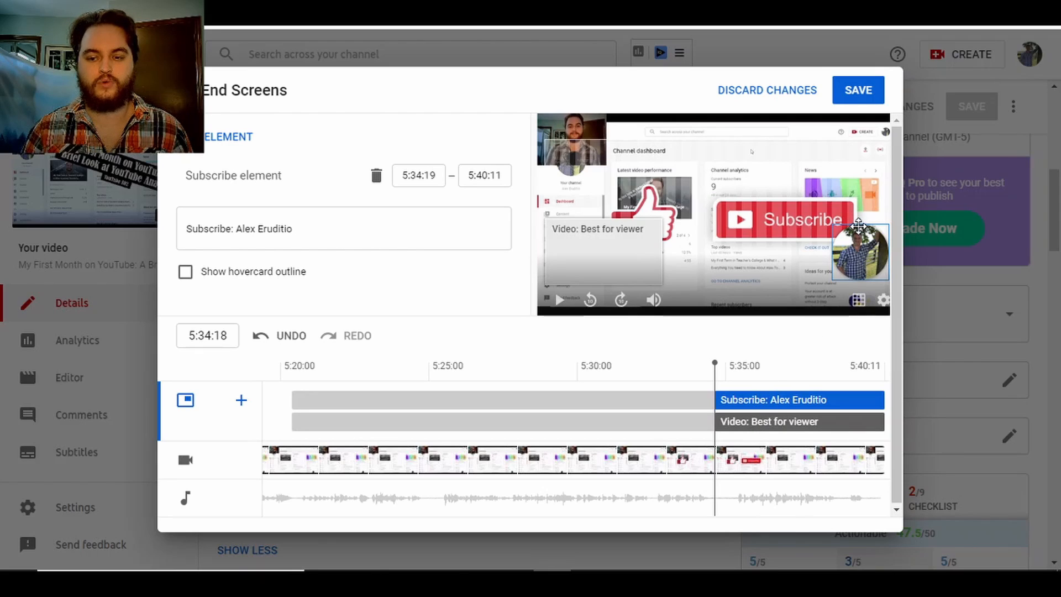
Place the subscribe element at the left end of the Subscribe graphic and the "Best for viewer" video element level with it, further left.
{"action": "left_click_drag", "start_coordinate": [858, 225], "coordinate": [720, 188]}
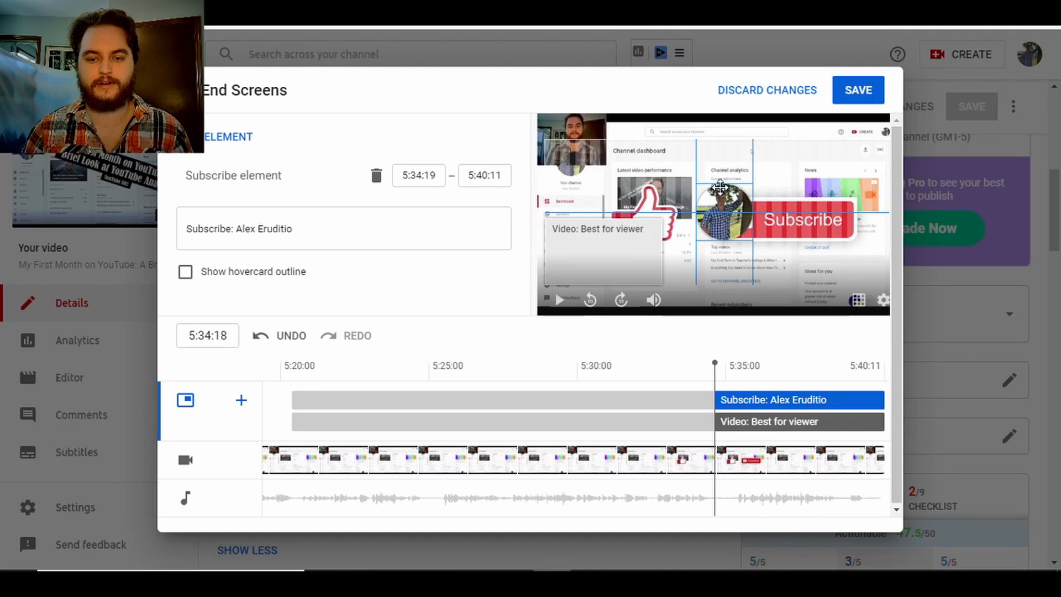
{"action": "left_click_drag", "start_coordinate": [720, 187], "coordinate": [720, 188]}
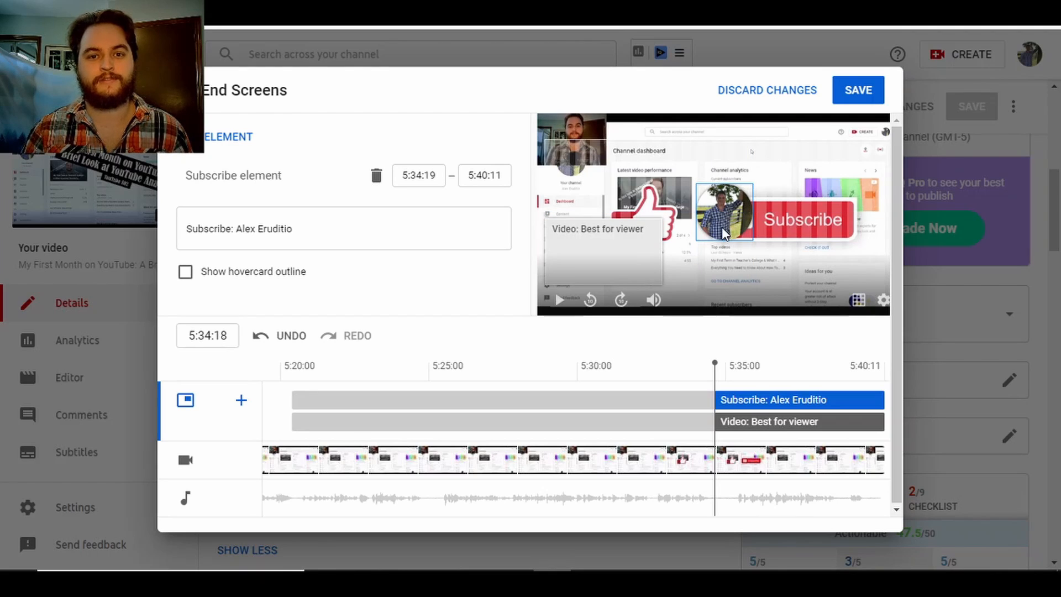
{"action": "left_click", "coordinate": [768, 423]}
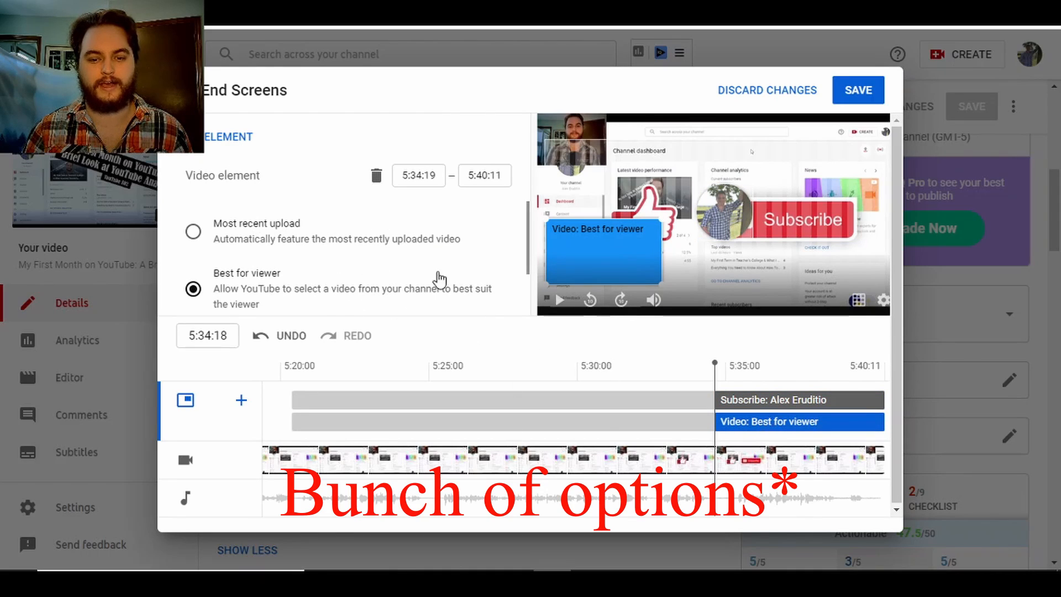
{"action": "left_click_drag", "start_coordinate": [610, 215], "coordinate": [622, 177]}
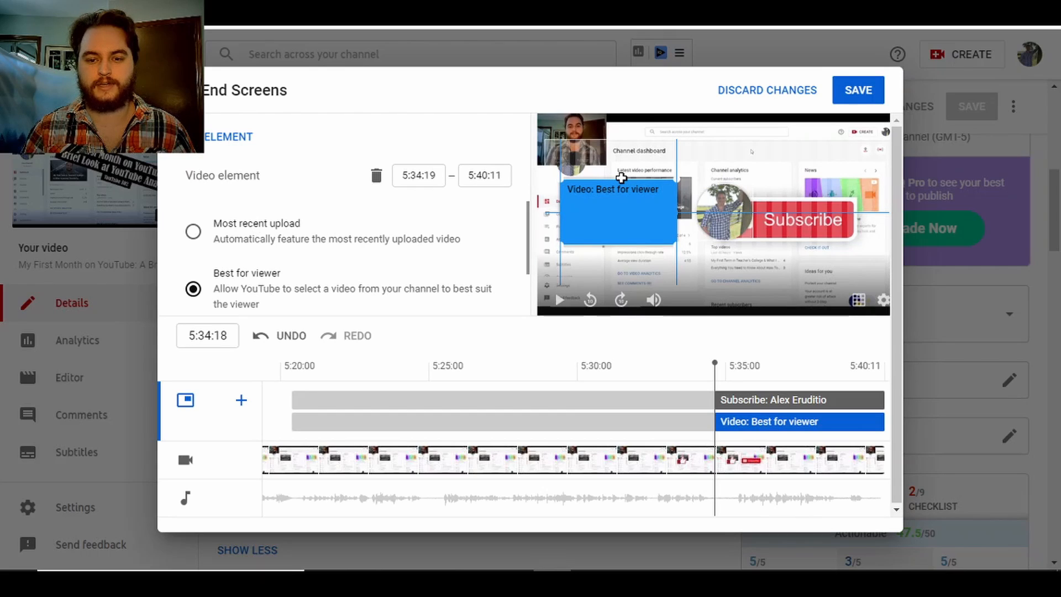
{"action": "left_click_drag", "start_coordinate": [622, 177], "coordinate": [622, 177]}
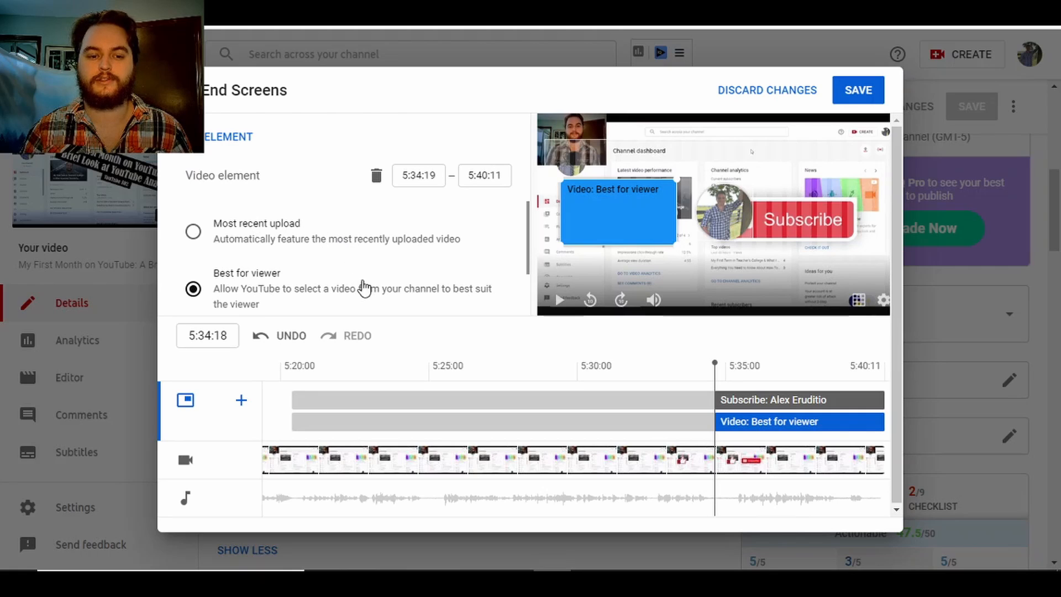
{"action": "scroll", "coordinate": [367, 279], "scroll_direction": "down", "scroll_amount": 2}
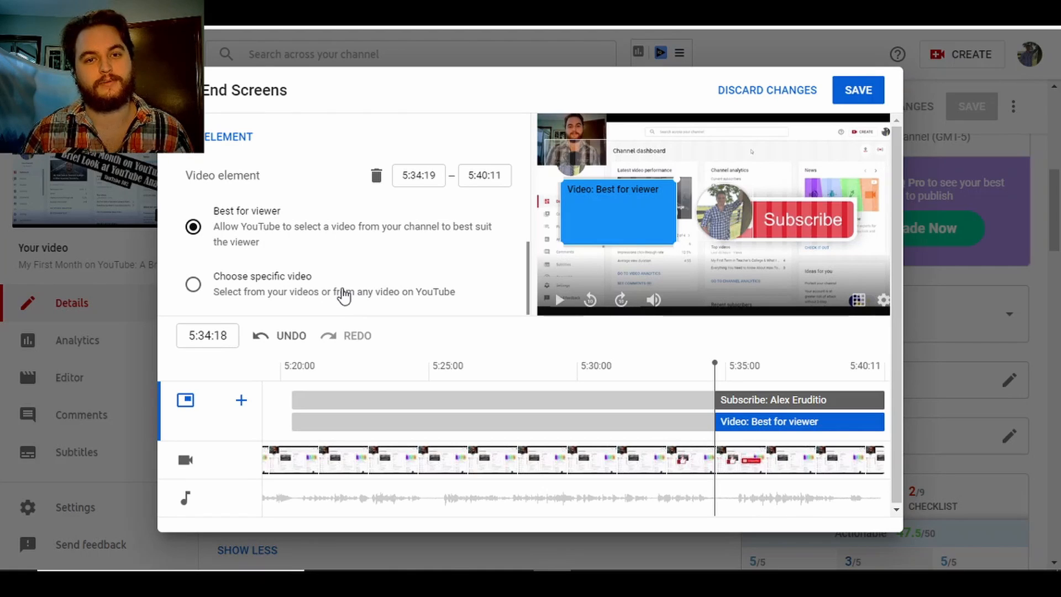
{"action": "scroll", "coordinate": [344, 296], "scroll_direction": "up", "scroll_amount": 2}
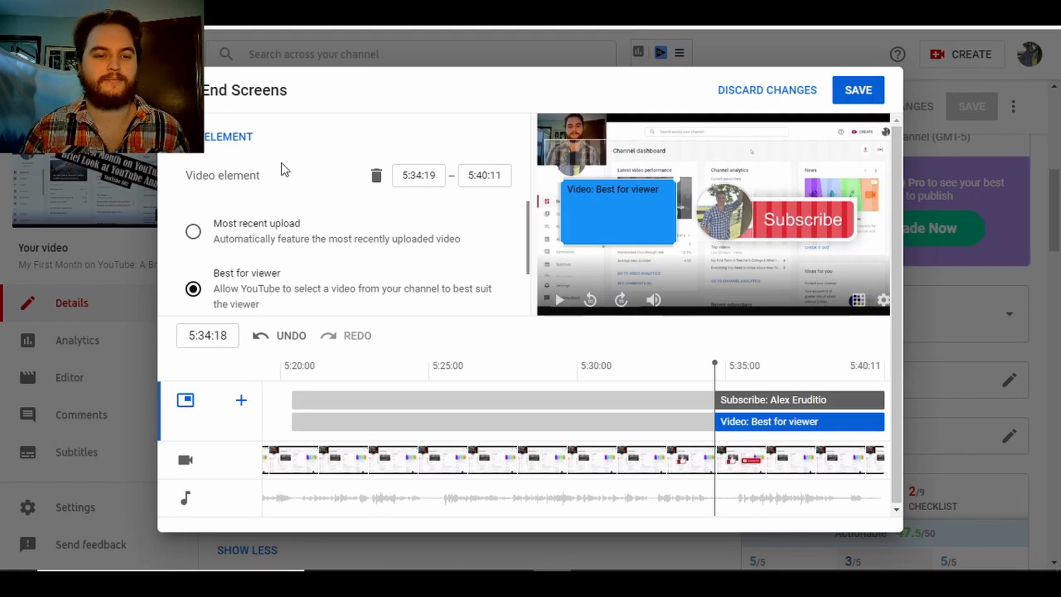
Add the "Youtube: The Journey" playlist element just right of the subscribe element and set its start time to 5:34:19.
{"action": "left_click", "coordinate": [237, 137]}
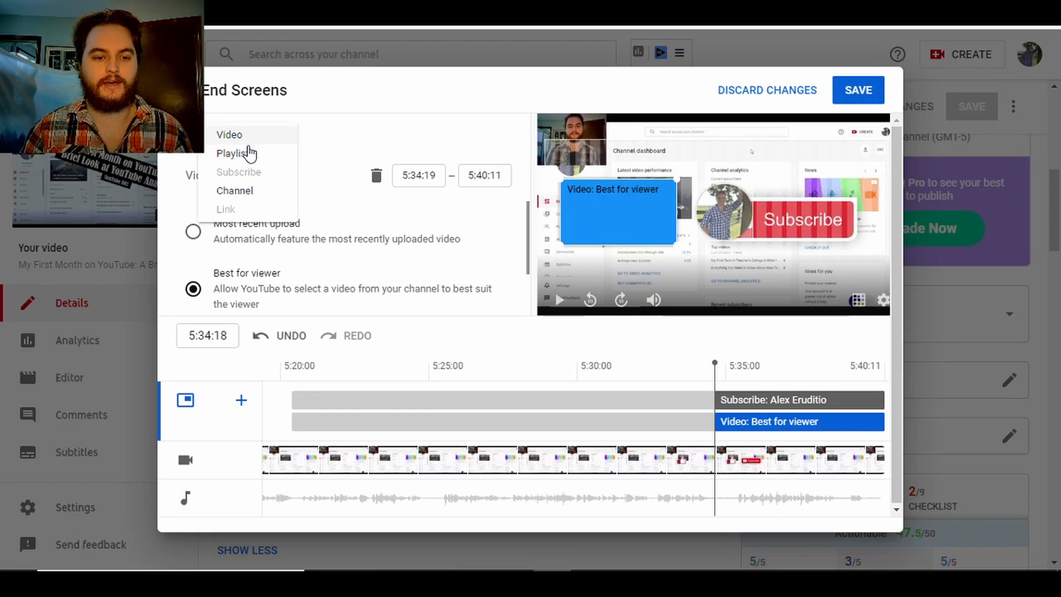
{"action": "left_click", "coordinate": [244, 156]}
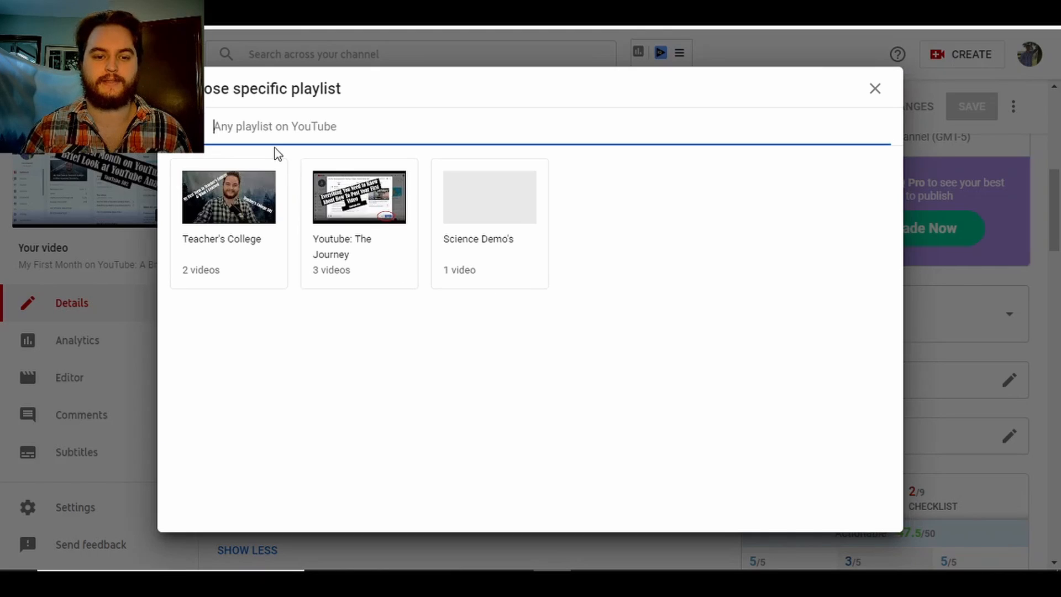
{"action": "left_click", "coordinate": [369, 264]}
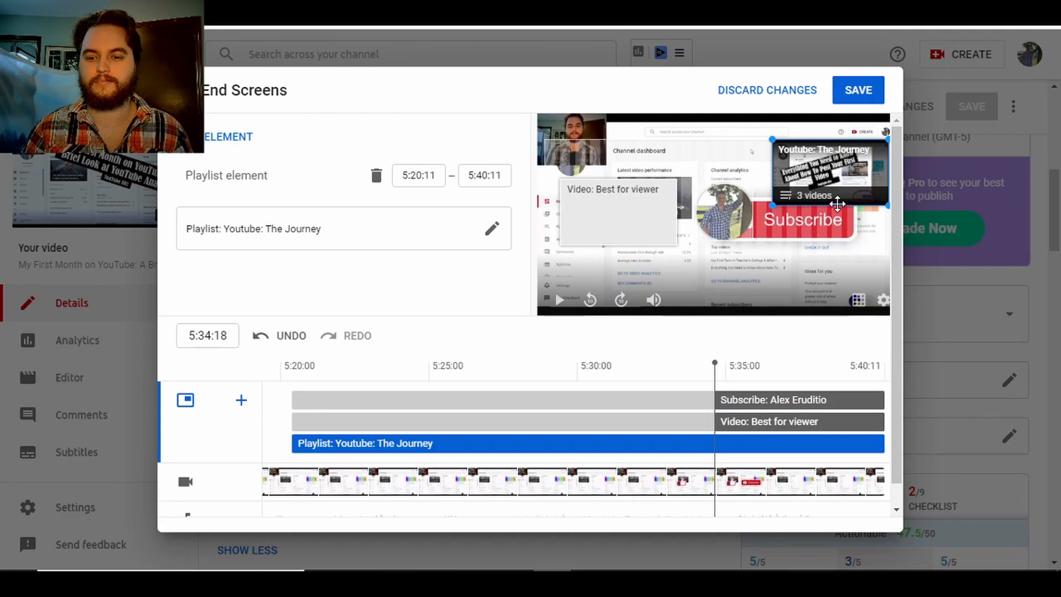
{"action": "left_click_drag", "start_coordinate": [837, 204], "coordinate": [821, 245]}
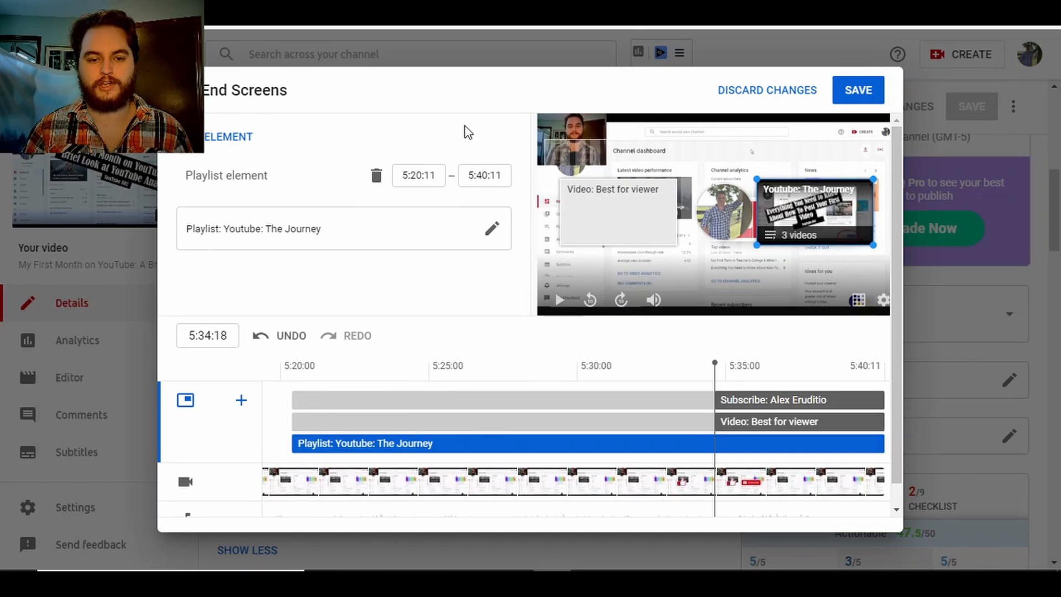
{"action": "left_click_drag", "start_coordinate": [413, 174], "coordinate": [423, 172]}
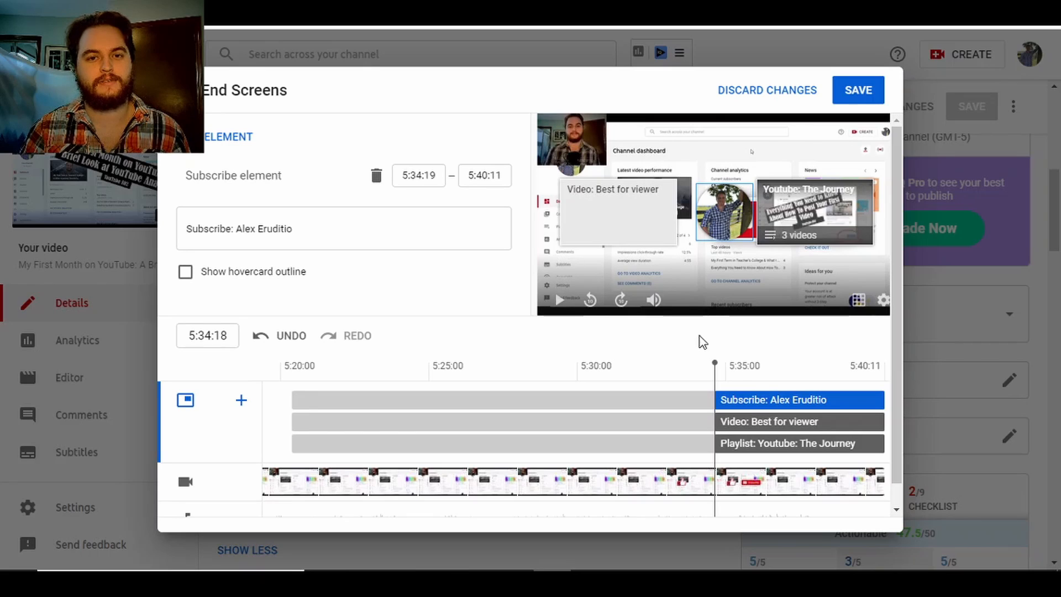
Try overlapping the playlist element with the video and subscribe elements, and return it to the right of the subscribe element.
{"action": "left_click_drag", "start_coordinate": [818, 204], "coordinate": [688, 203]}
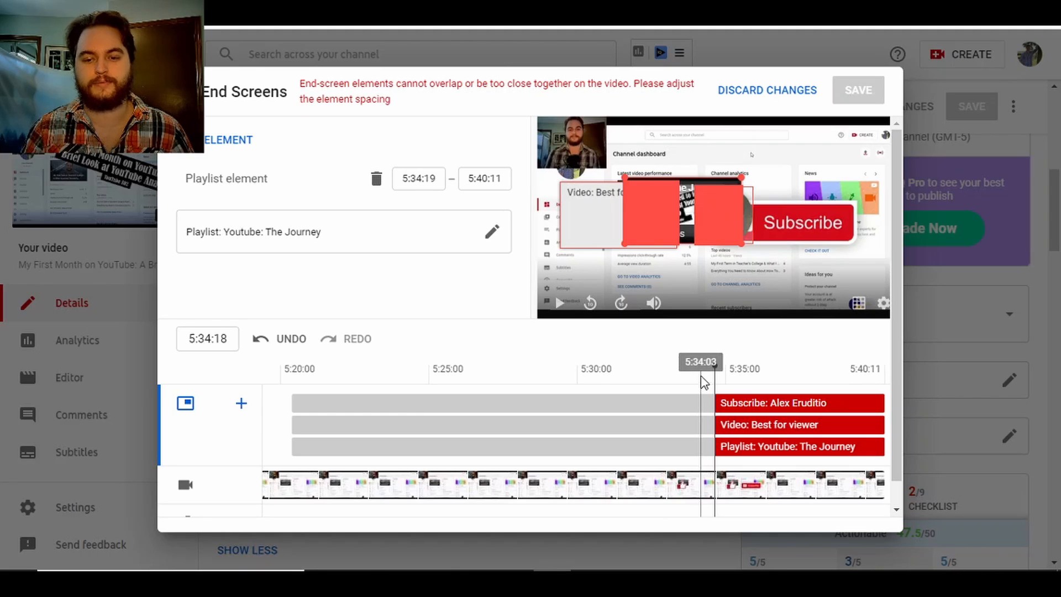
{"action": "left_click_drag", "start_coordinate": [688, 210], "coordinate": [819, 212]}
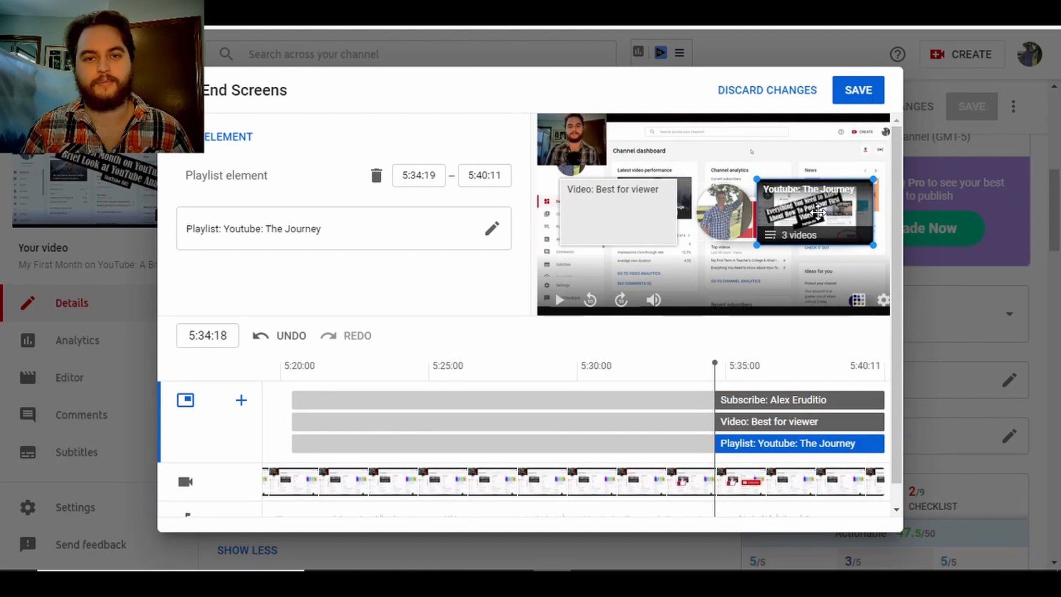
Select the subscribe element and save the end screen with its video, subscribe and playlist elements.
{"action": "left_click", "coordinate": [724, 212]}
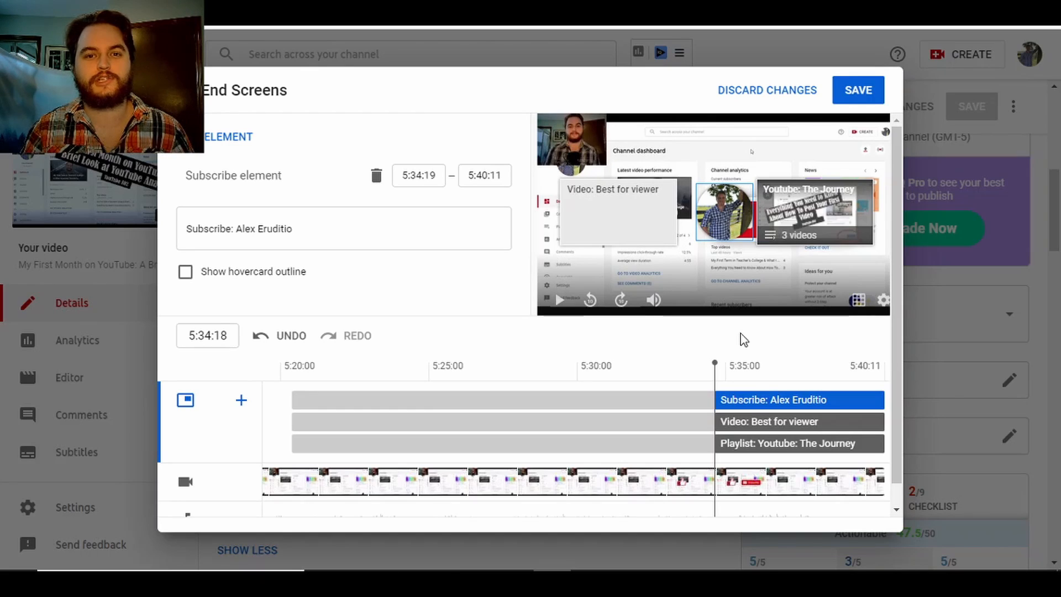
{"action": "left_click", "coordinate": [849, 90]}
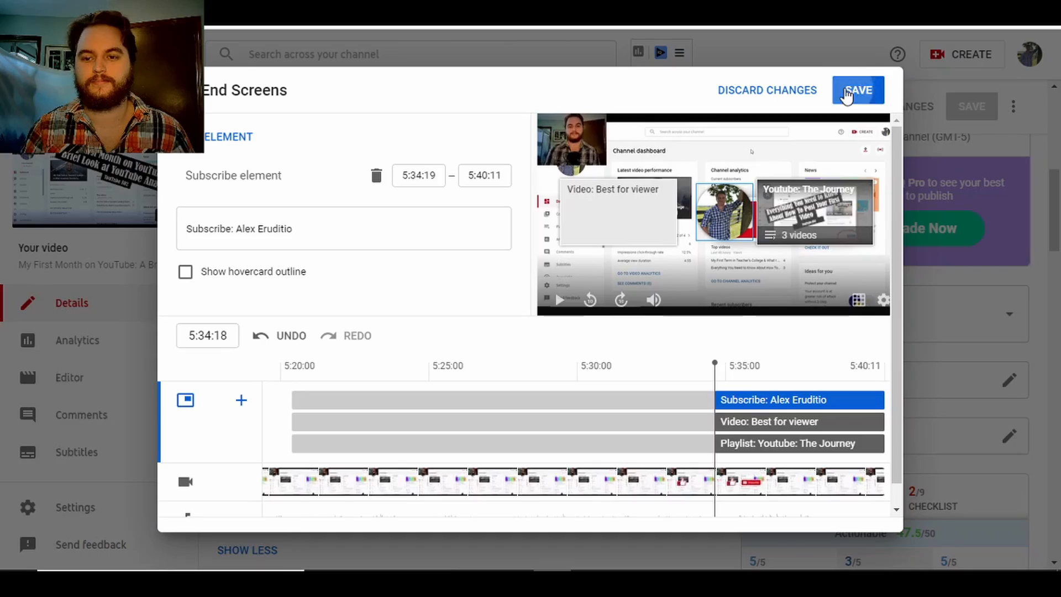